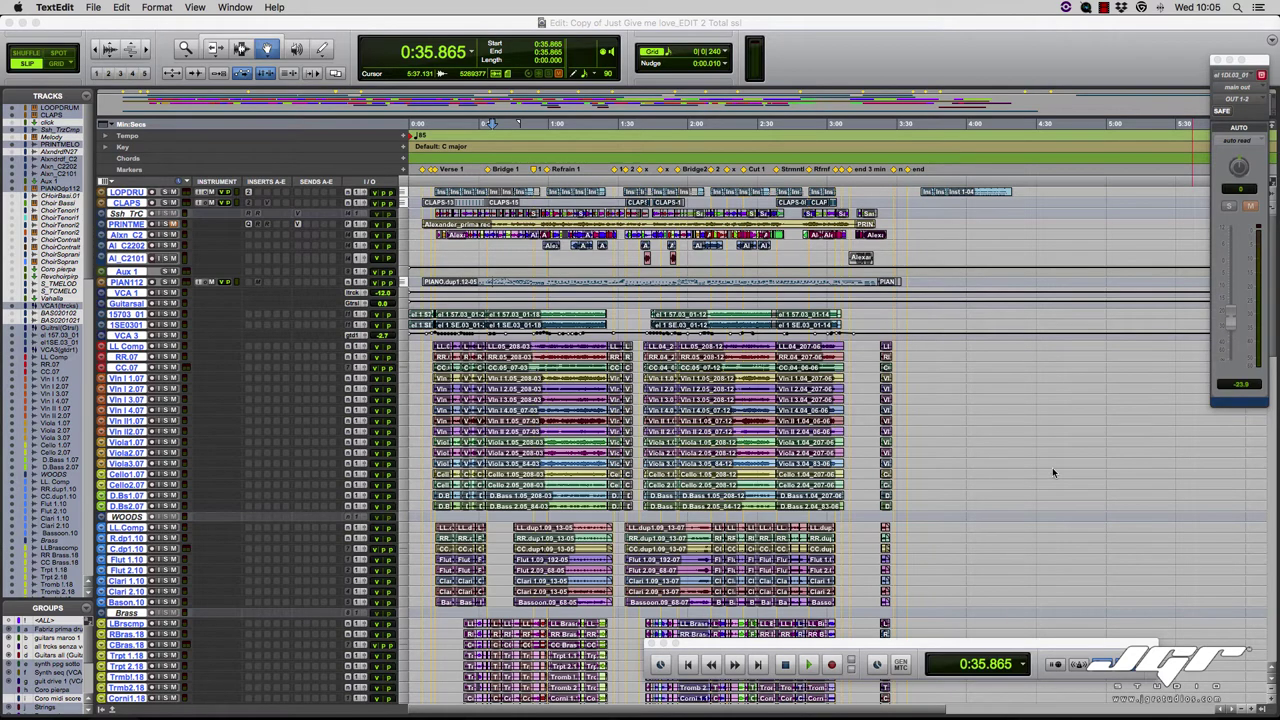
- Export the selected tracks as AAF with Media Composer compatibility, 24-bit WAV audio, consolidation from source media and 1000 ms handles
left_click(1031, 396)
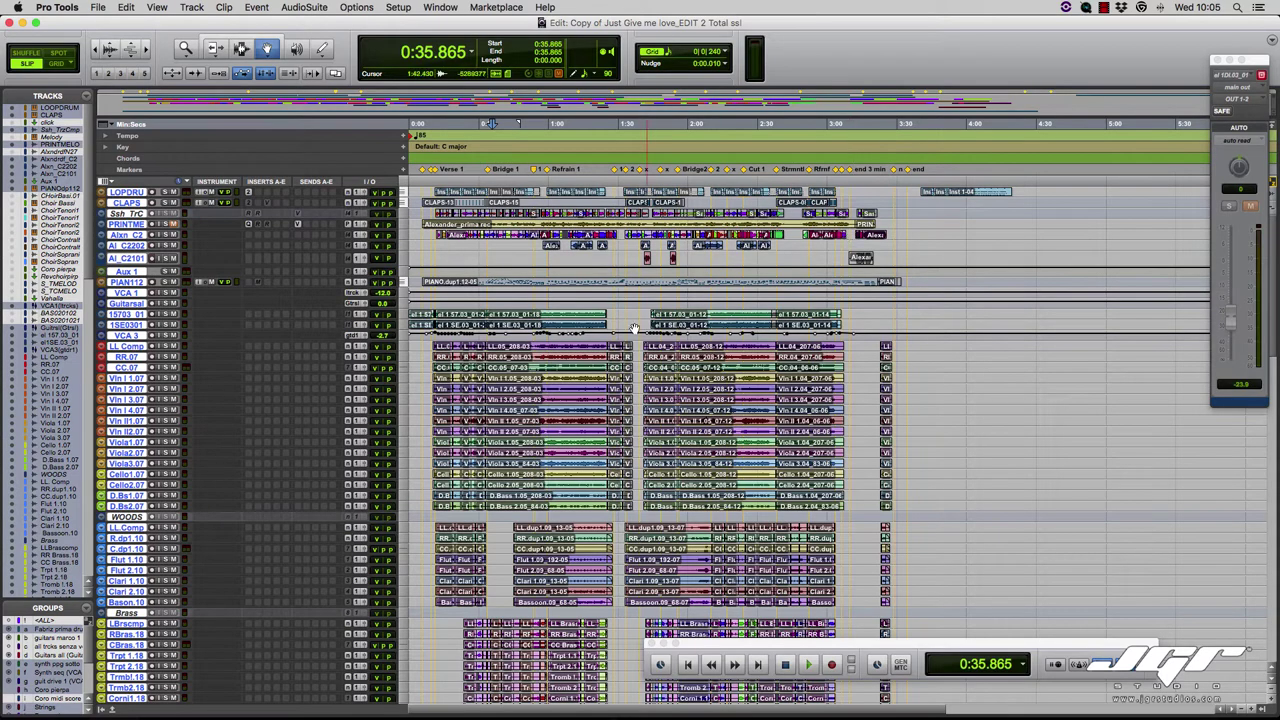
scroll(636, 328, "down", 15)
scroll(636, 328, "up", 15)
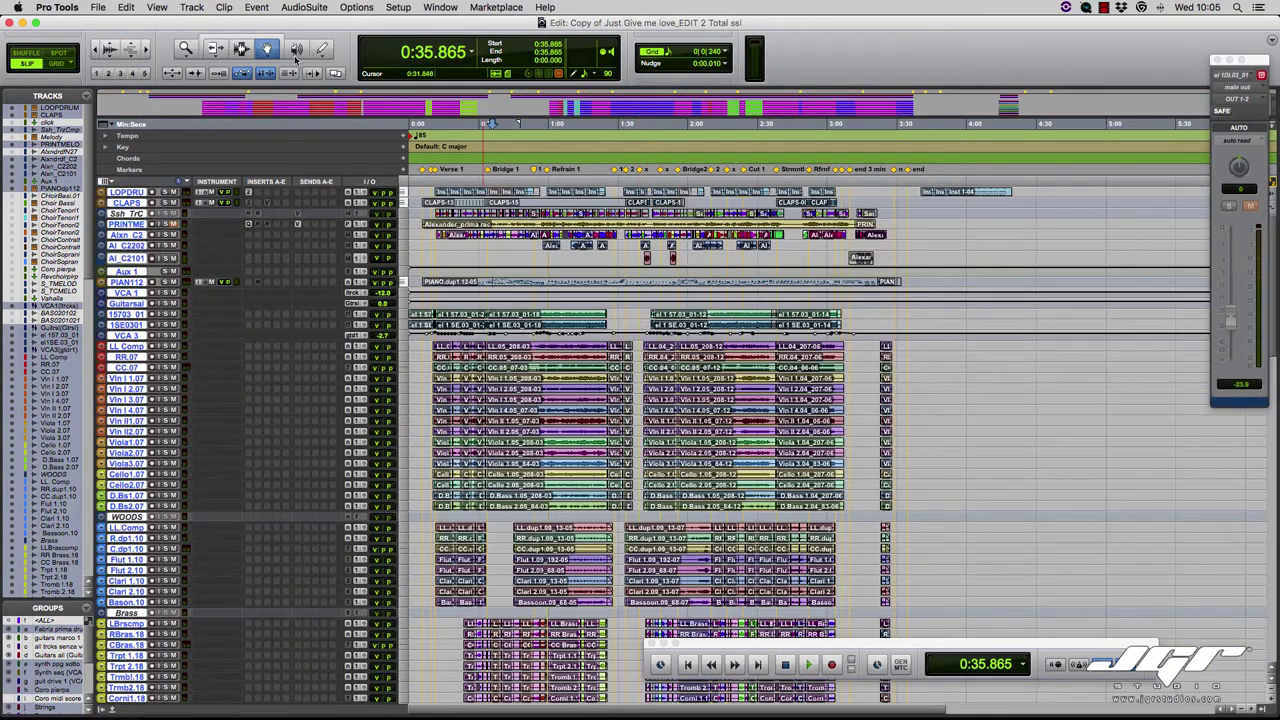
left_click(99, 6)
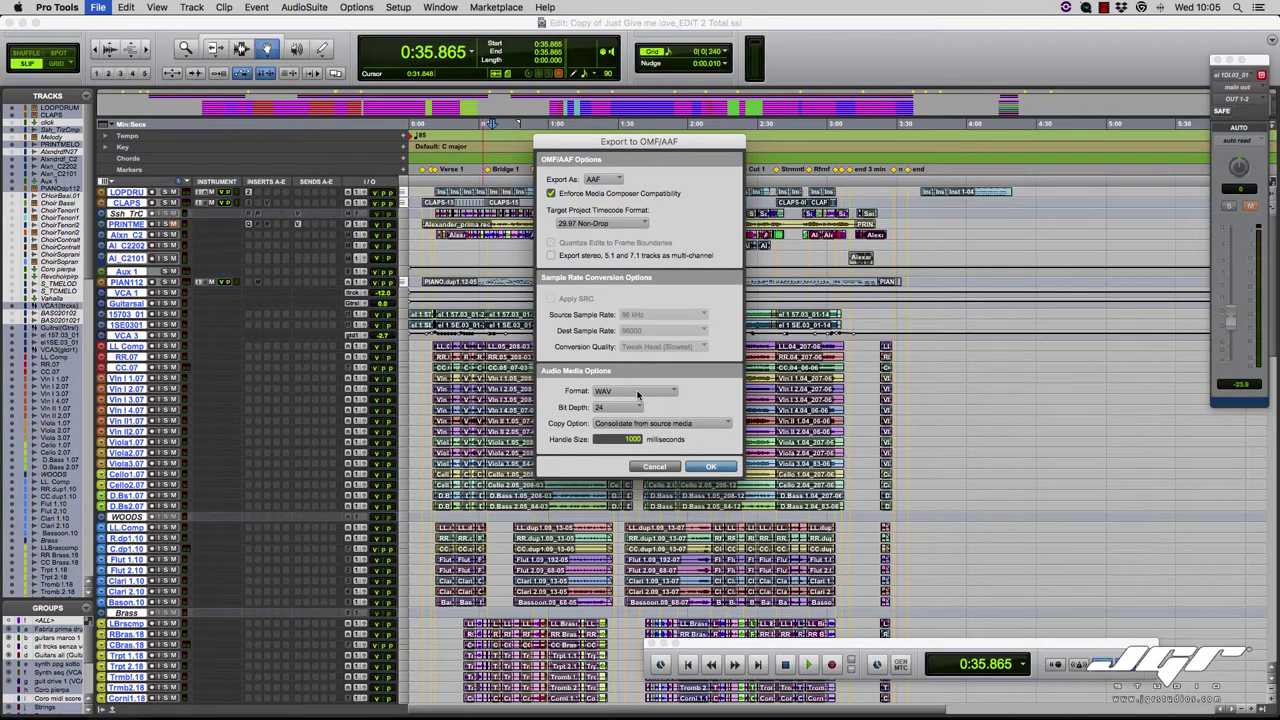
left_click(712, 468)
- Save the AAF file to the Desktop and put the converted audio files in a new Desktop folder named Progetto
left_click(641, 250)
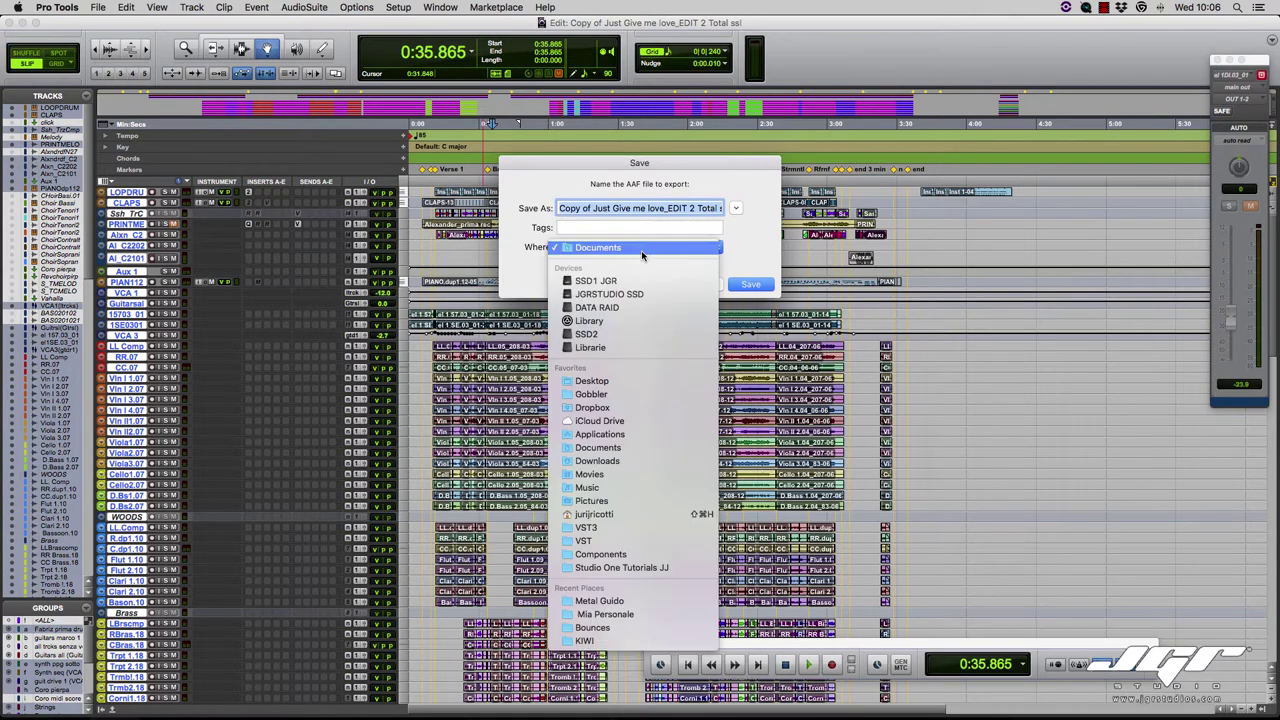
left_click(643, 251)
left_click(643, 251)
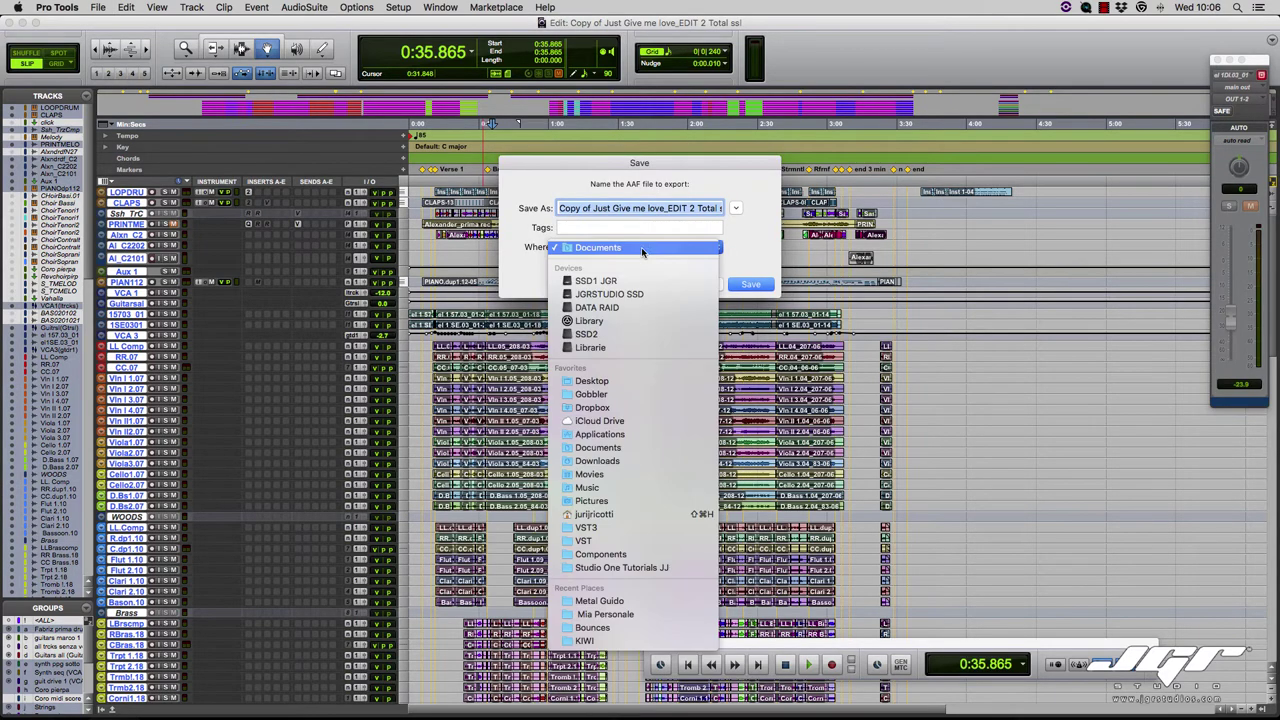
left_click(644, 379)
left_click(749, 285)
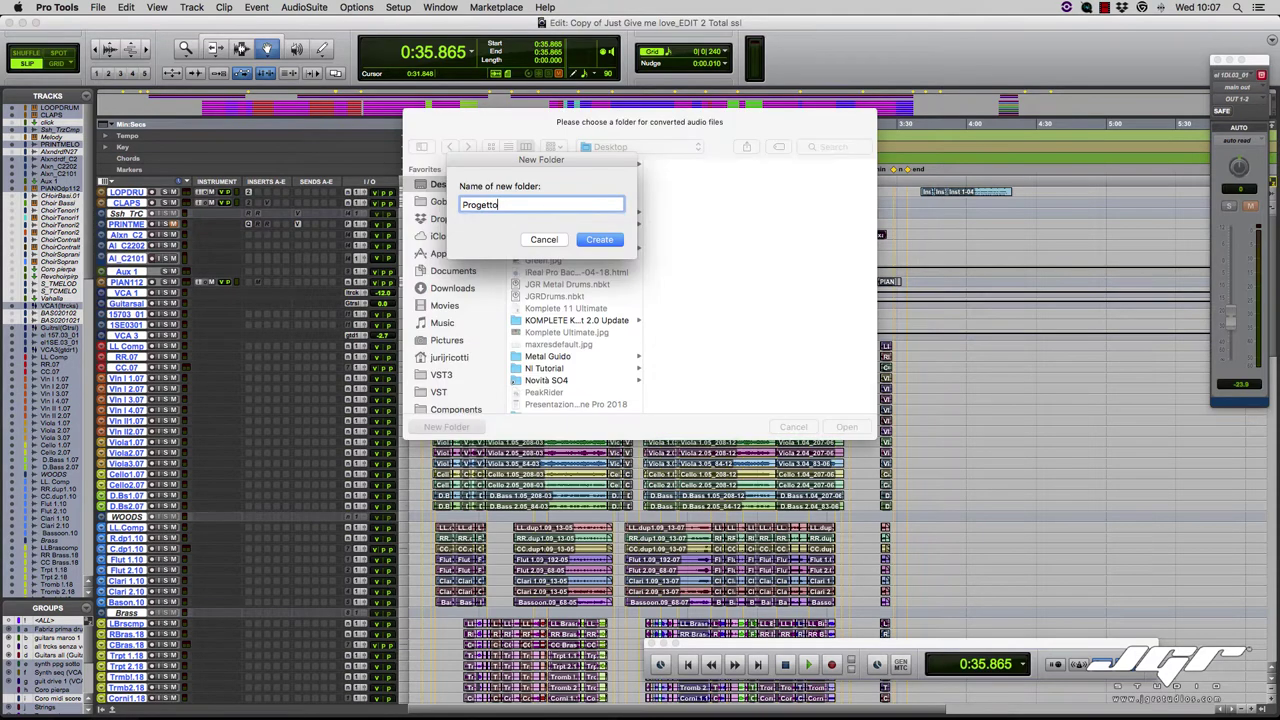
left_click(599, 240)
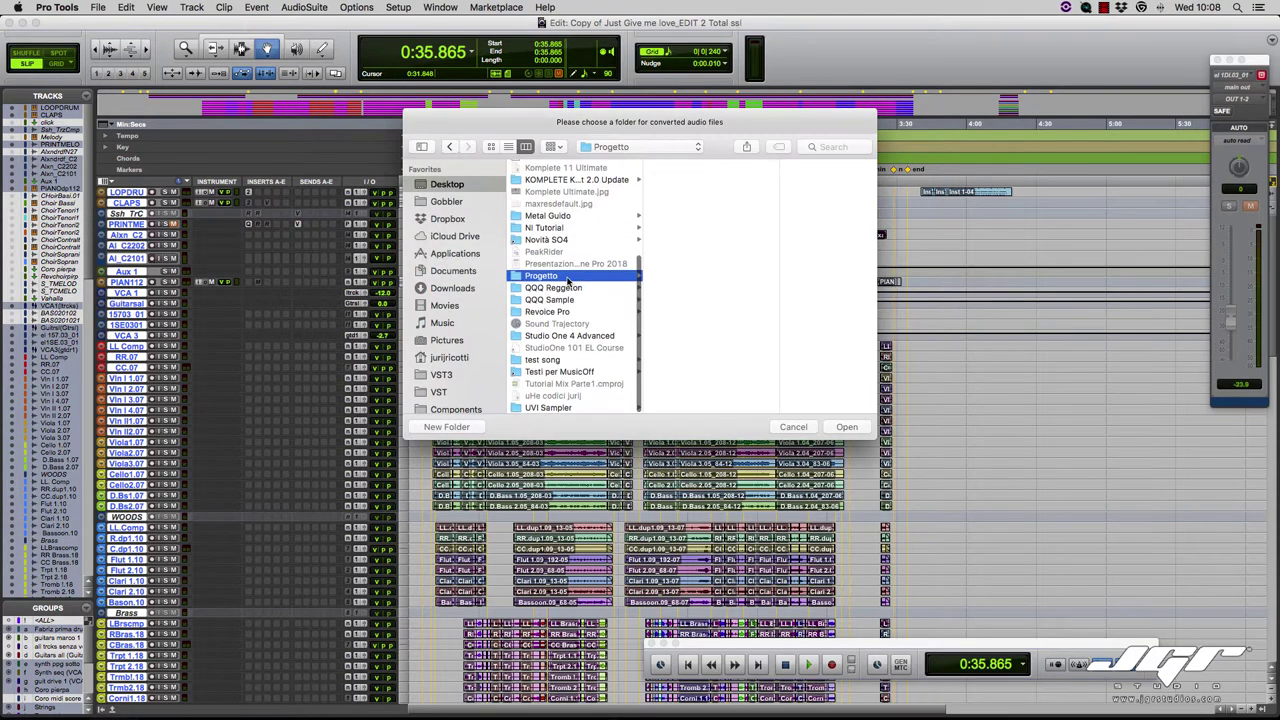
left_click(847, 426)
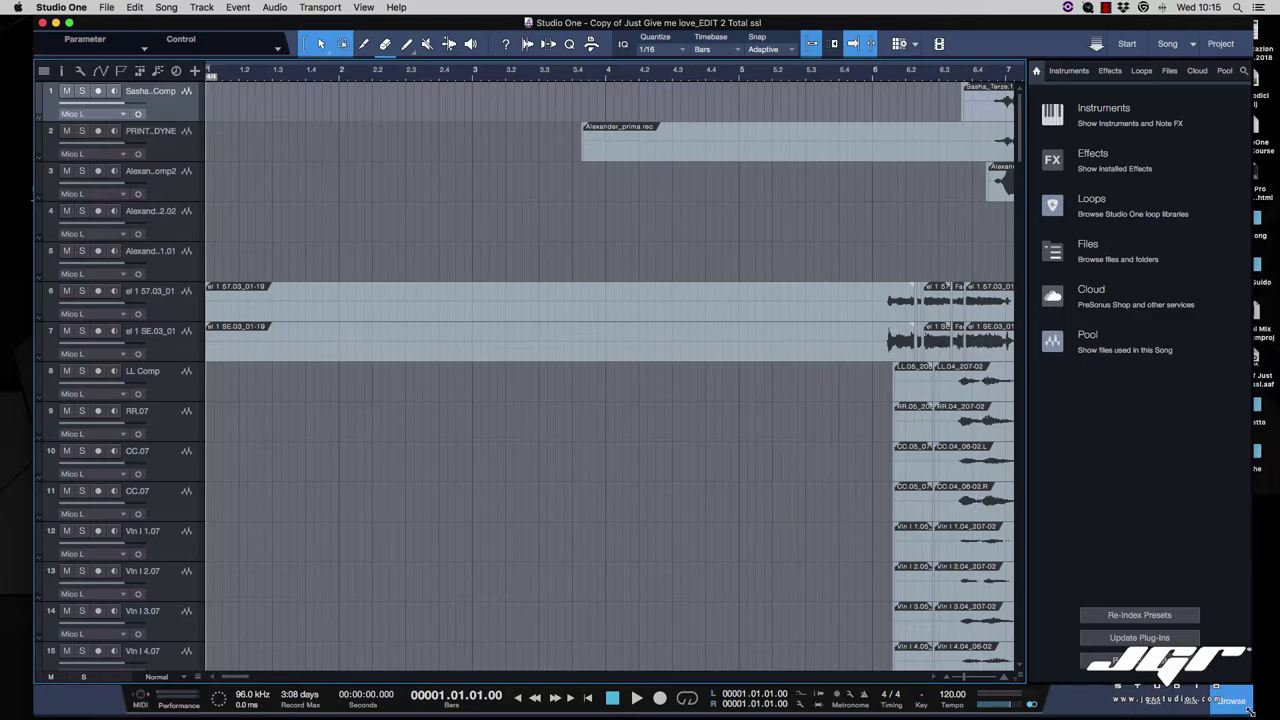
- Widen the Studio One song window and examine the imported audio events along the timeline and down the whole track list
left_click_drag(1253, 711, 1278, 711)
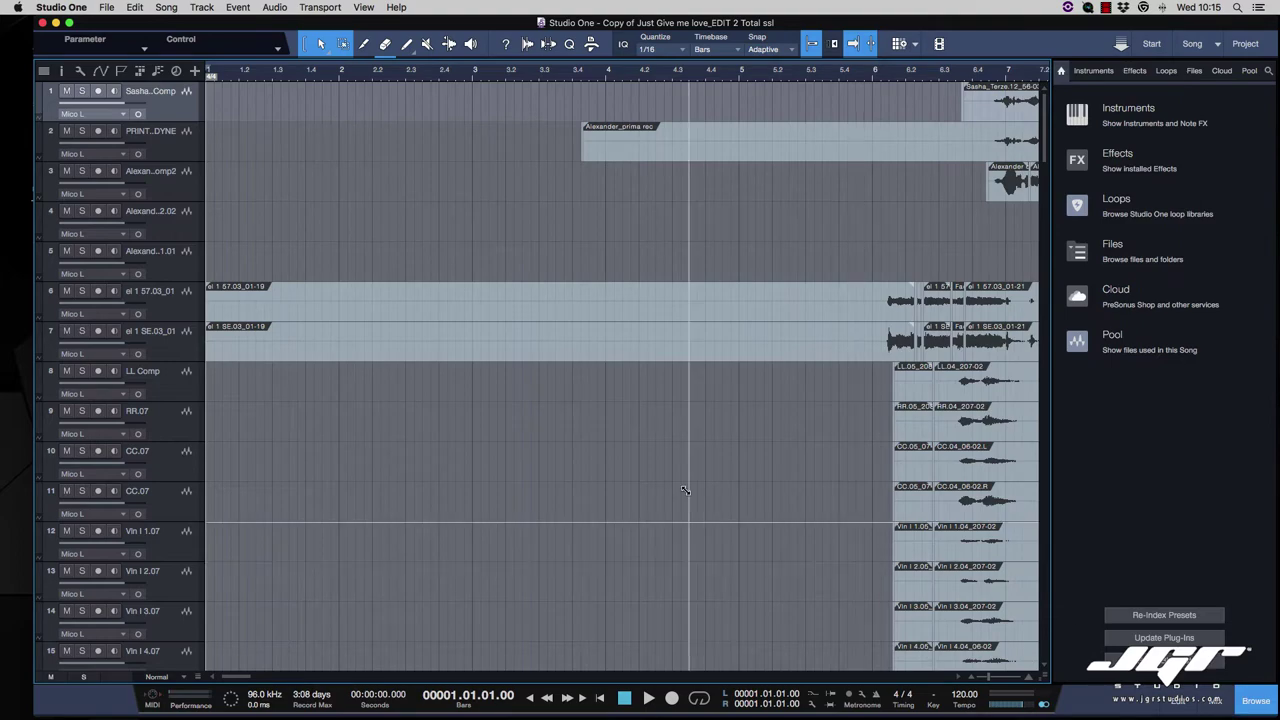
scroll(686, 488, "right", 5)
scroll(686, 488, "right", 9)
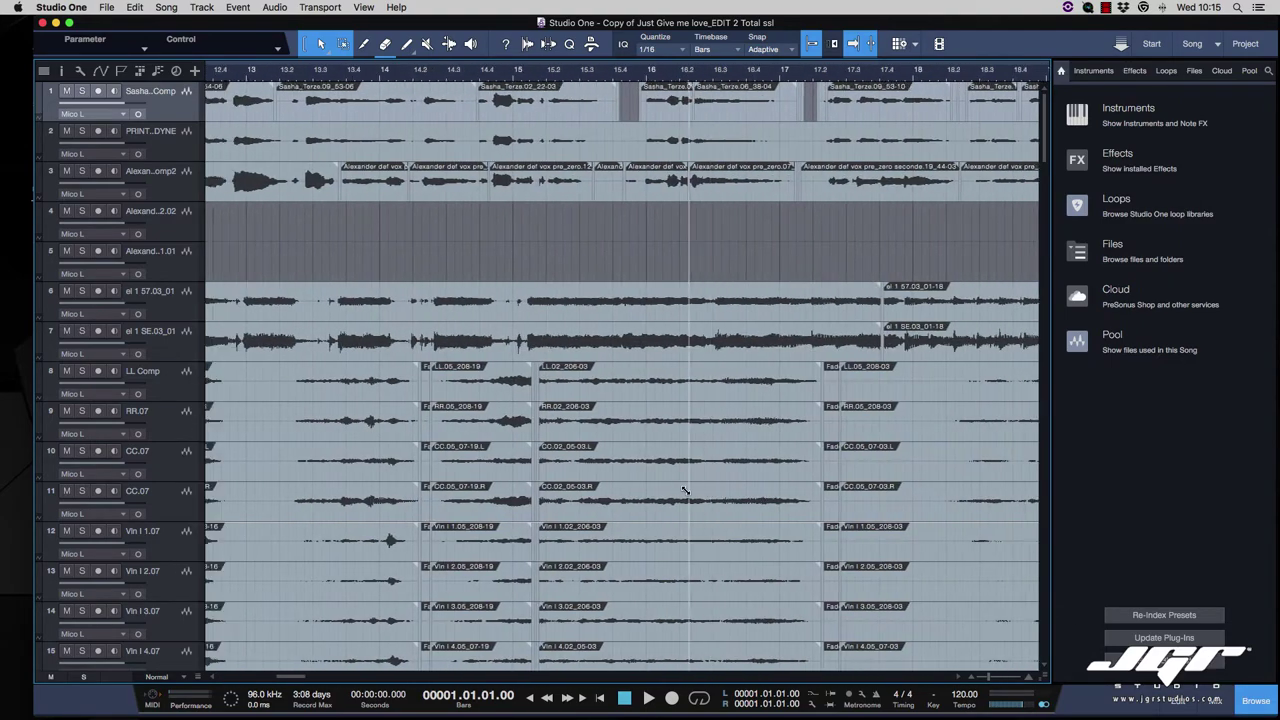
scroll(685, 490, "left", 10)
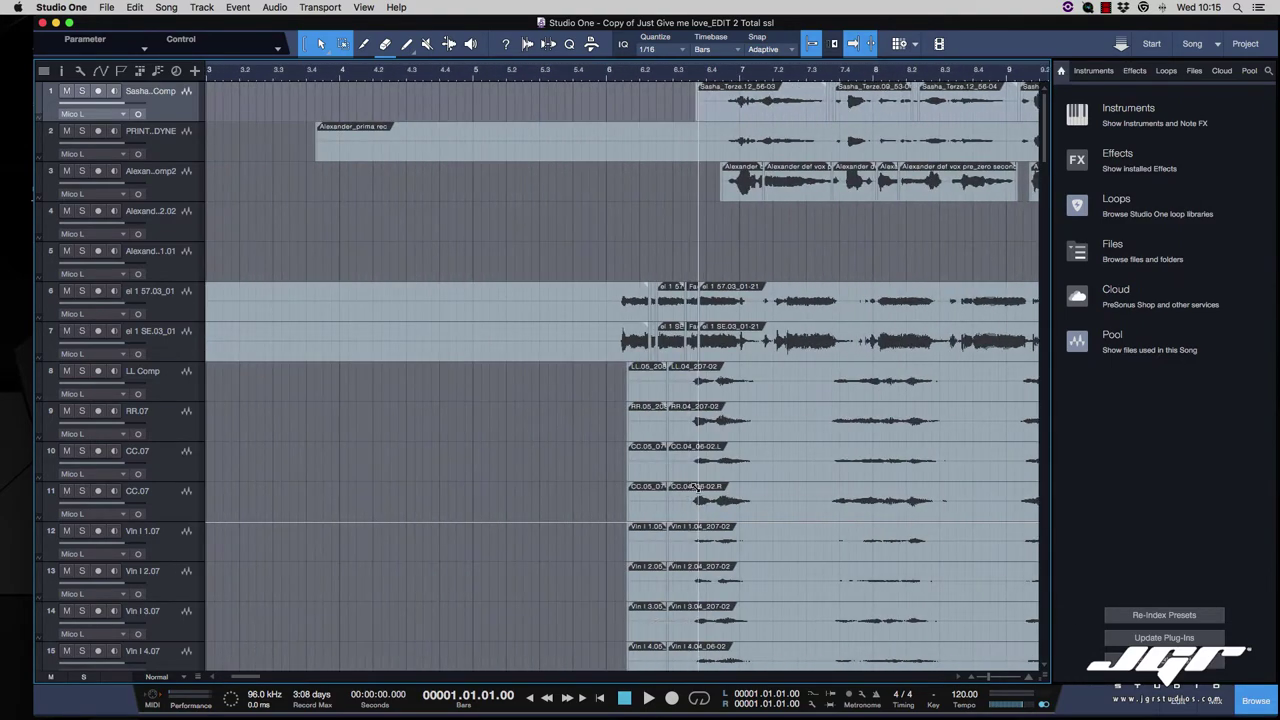
scroll(701, 481, "down", 5)
scroll(701, 481, "down", 10)
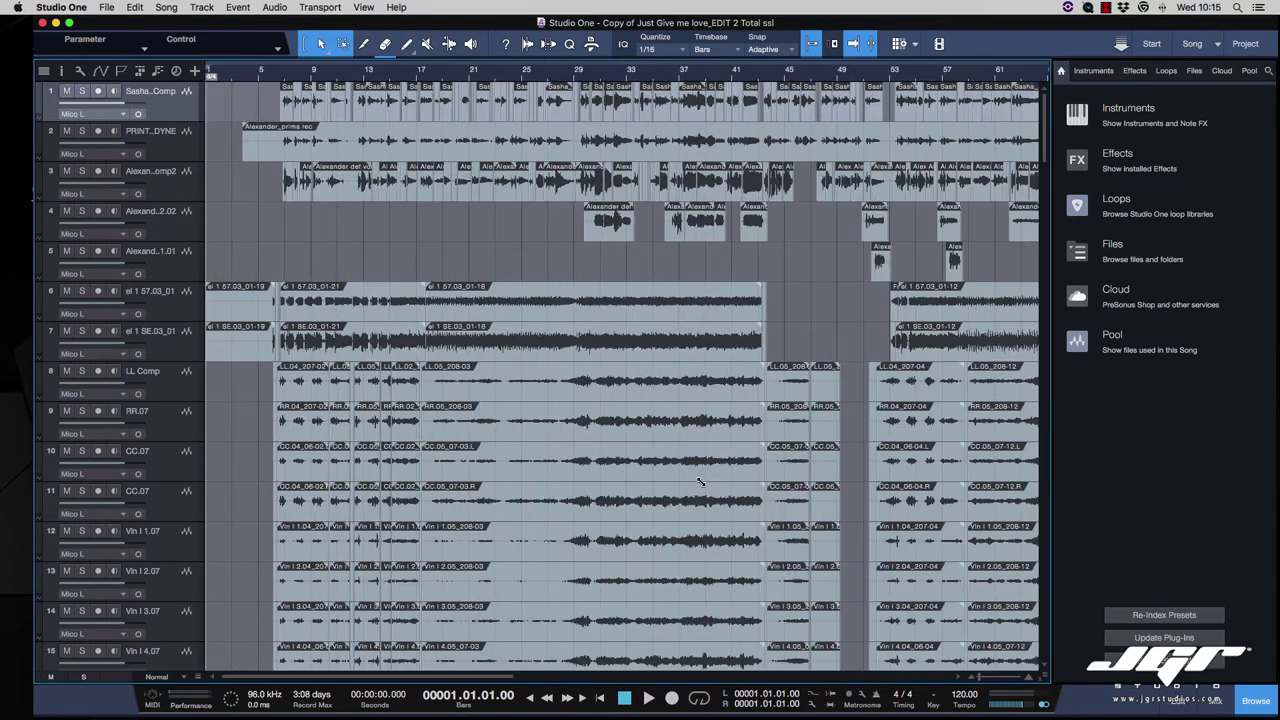
scroll(701, 481, "down", 5)
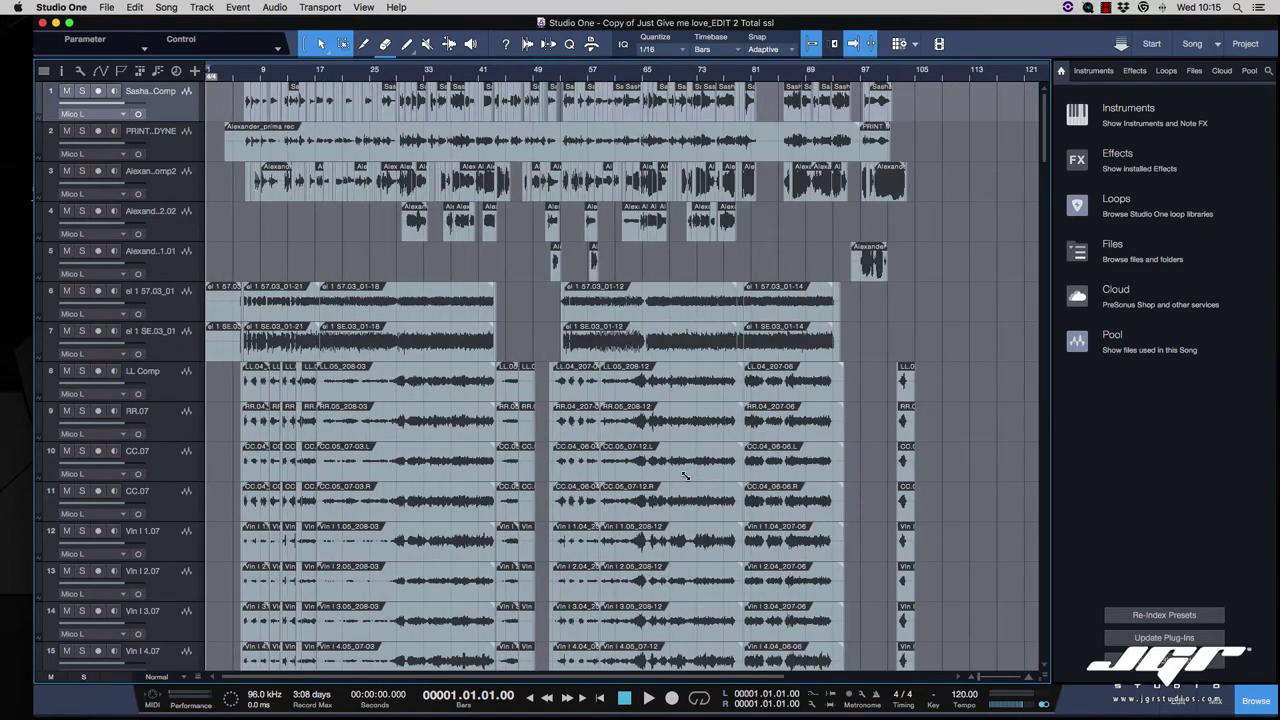
scroll(685, 476, "down", 6)
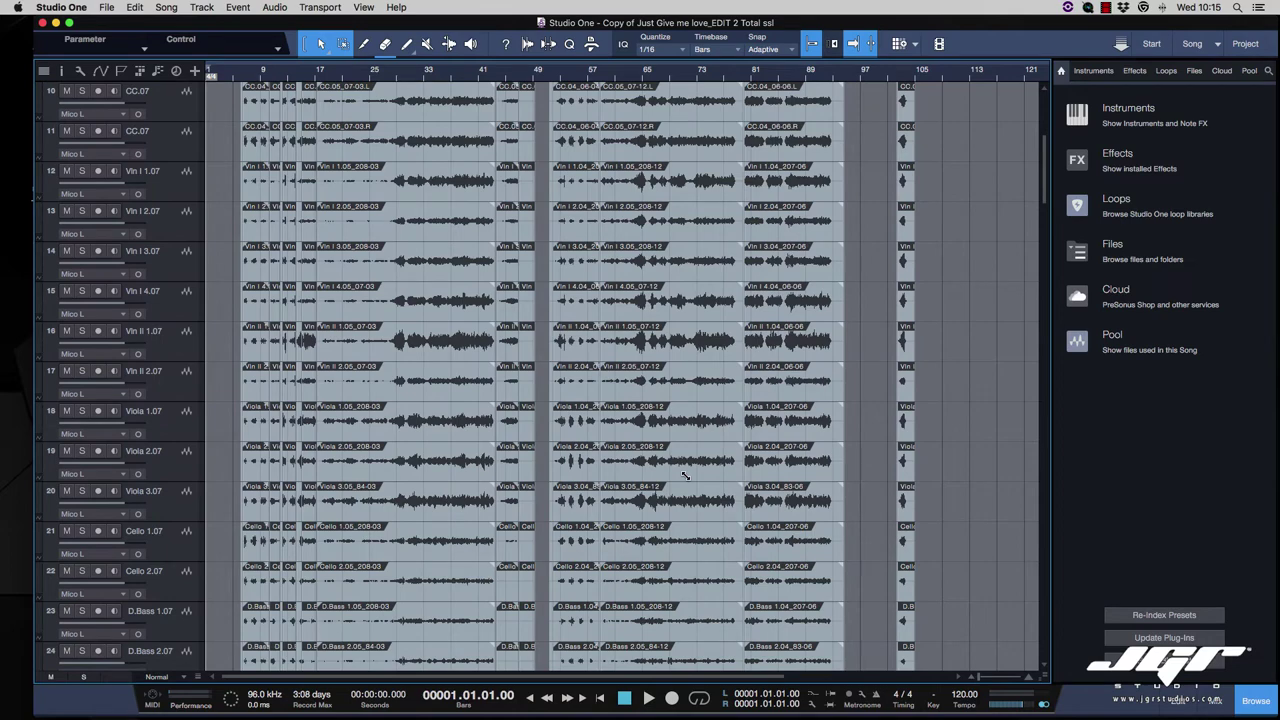
scroll(685, 476, "down", 10)
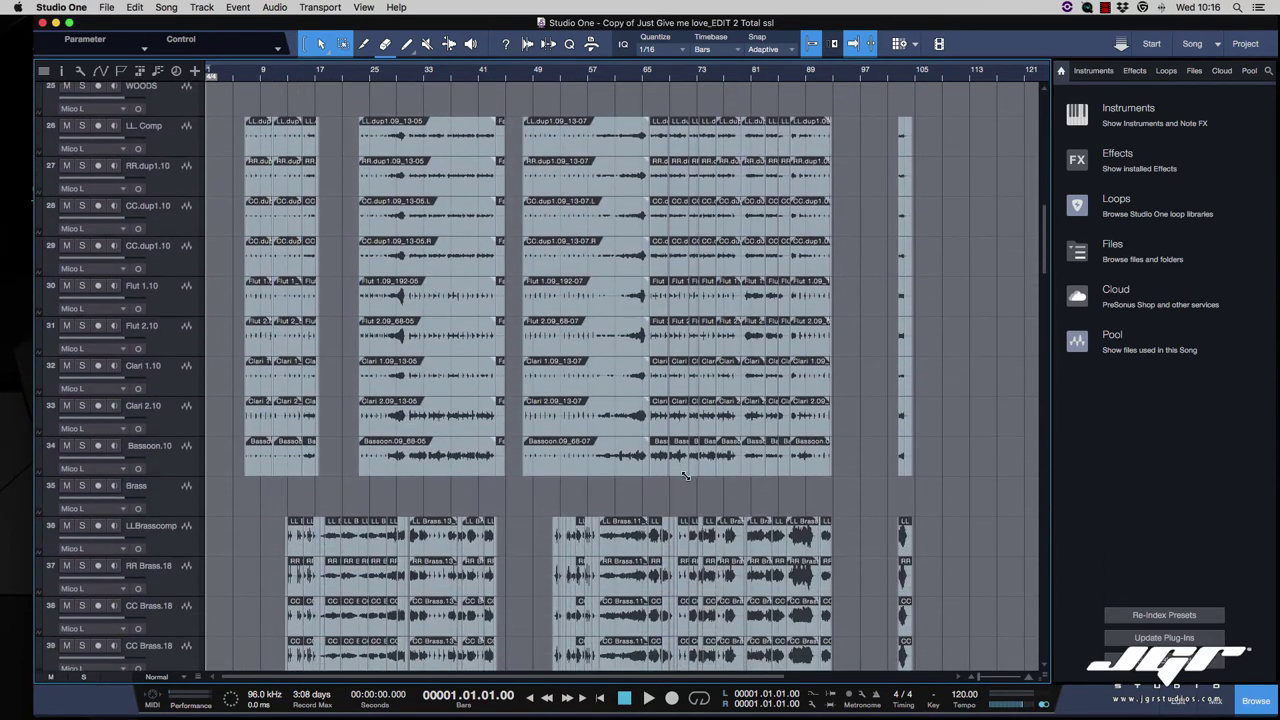
scroll(685, 476, "down", 10)
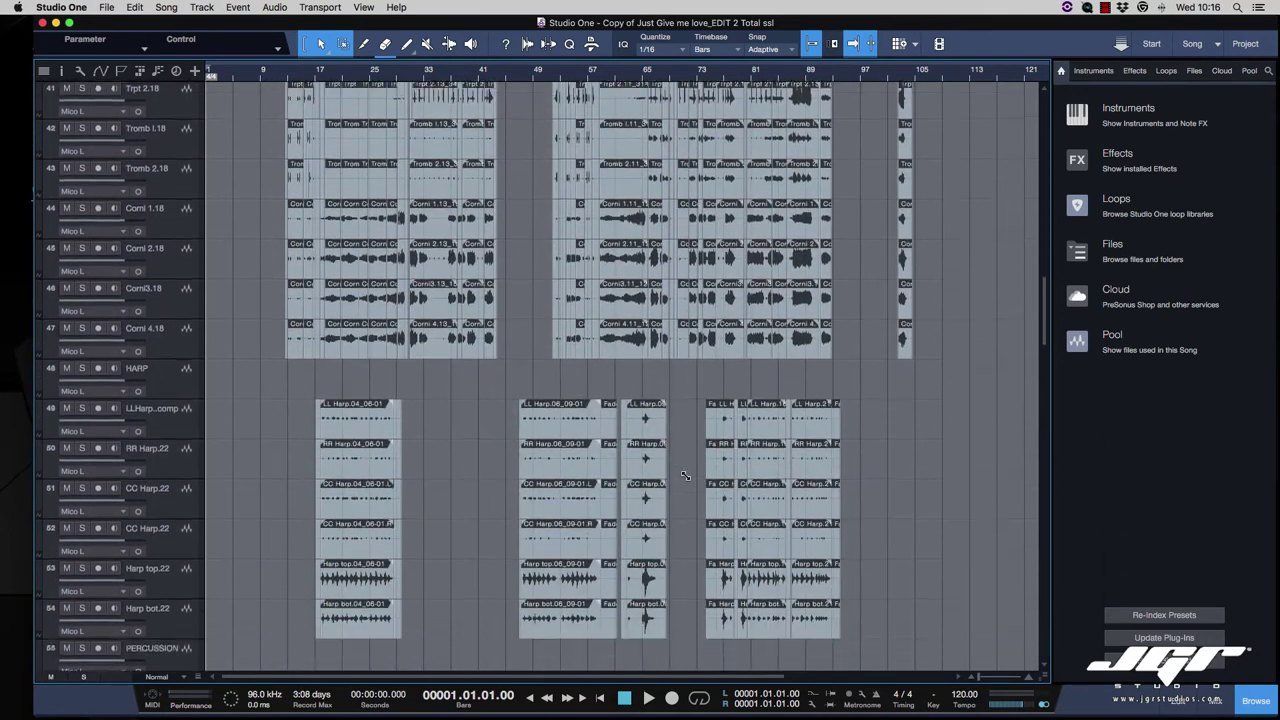
scroll(685, 476, "down", 20)
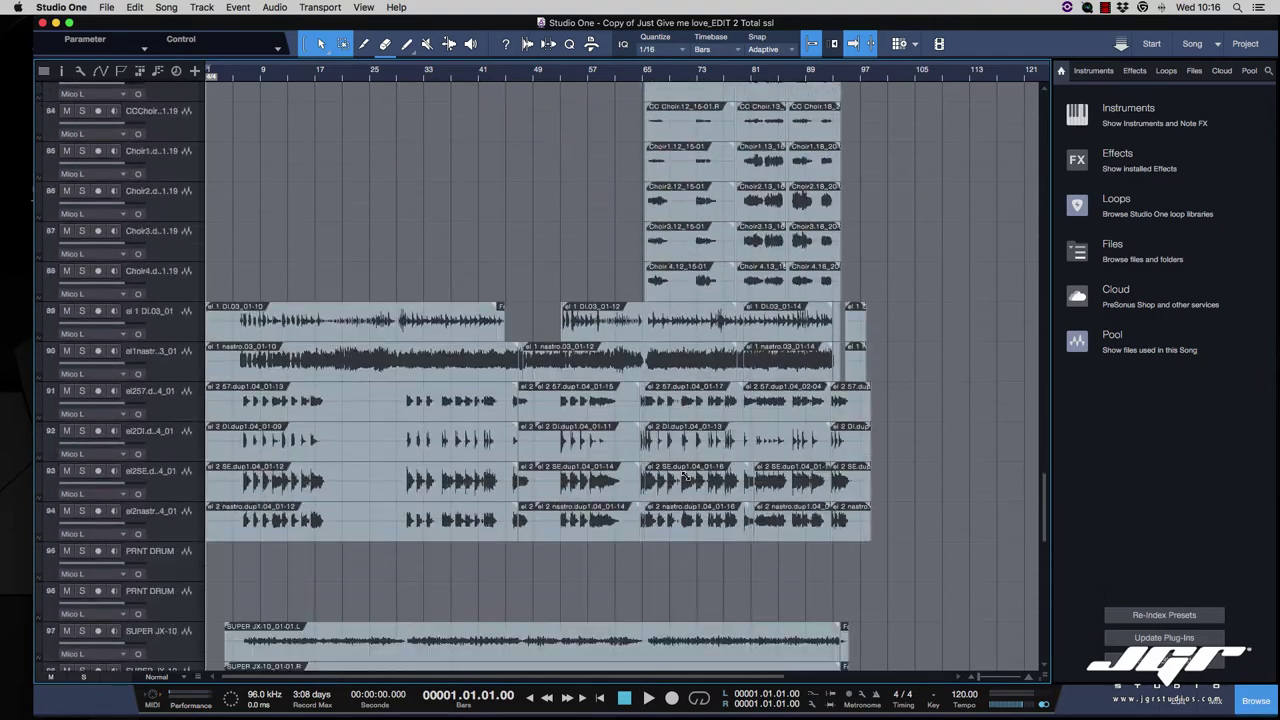
scroll(686, 477, "up", 20)
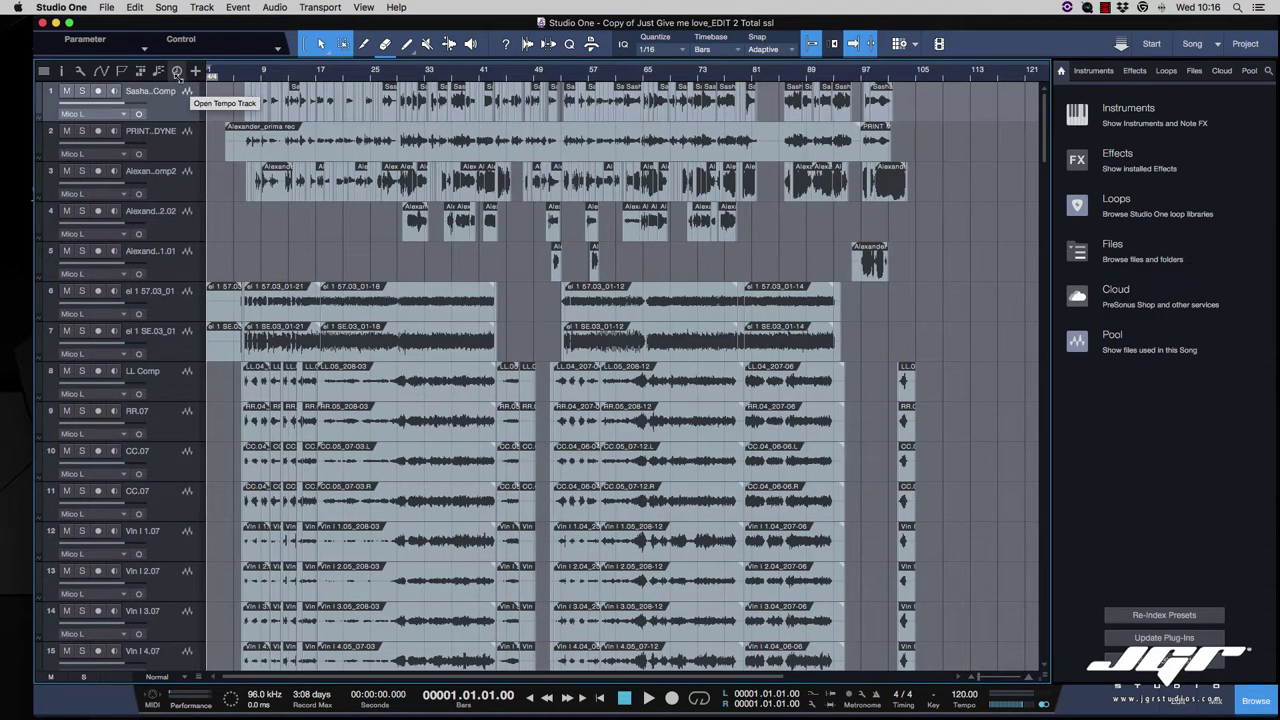
- Show the marker and tempo tracks, and set the song tempo to 121
left_click(177, 72)
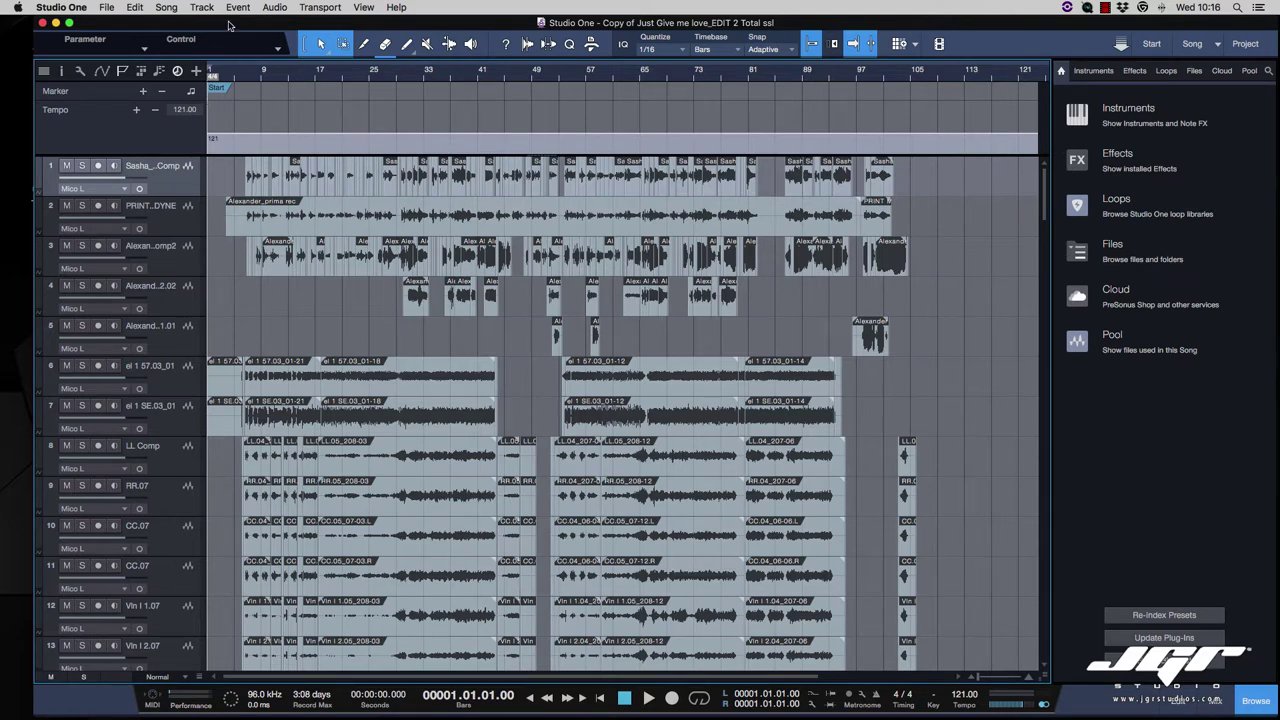
left_click_drag(236, 27, 207, 27)
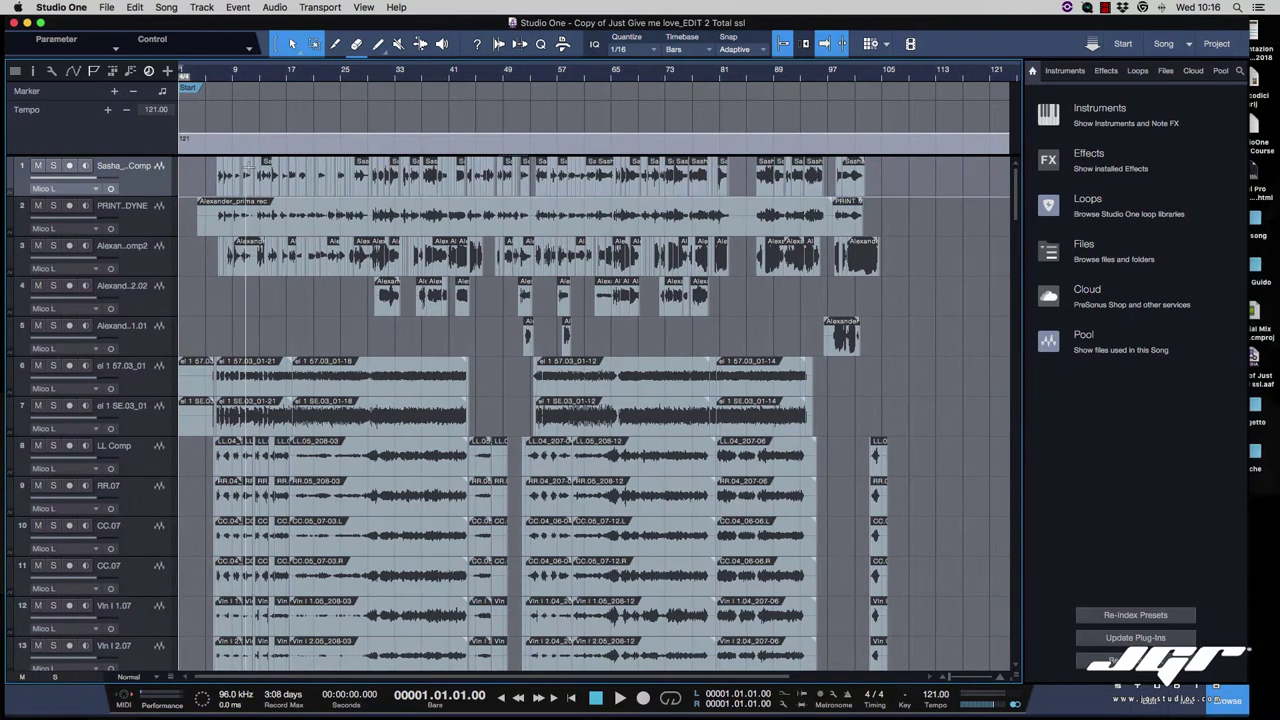
- Save the song in a new Desktop folder named Progetto SO4 and copy the external audio files to its Media Folder
left_click(107, 7)
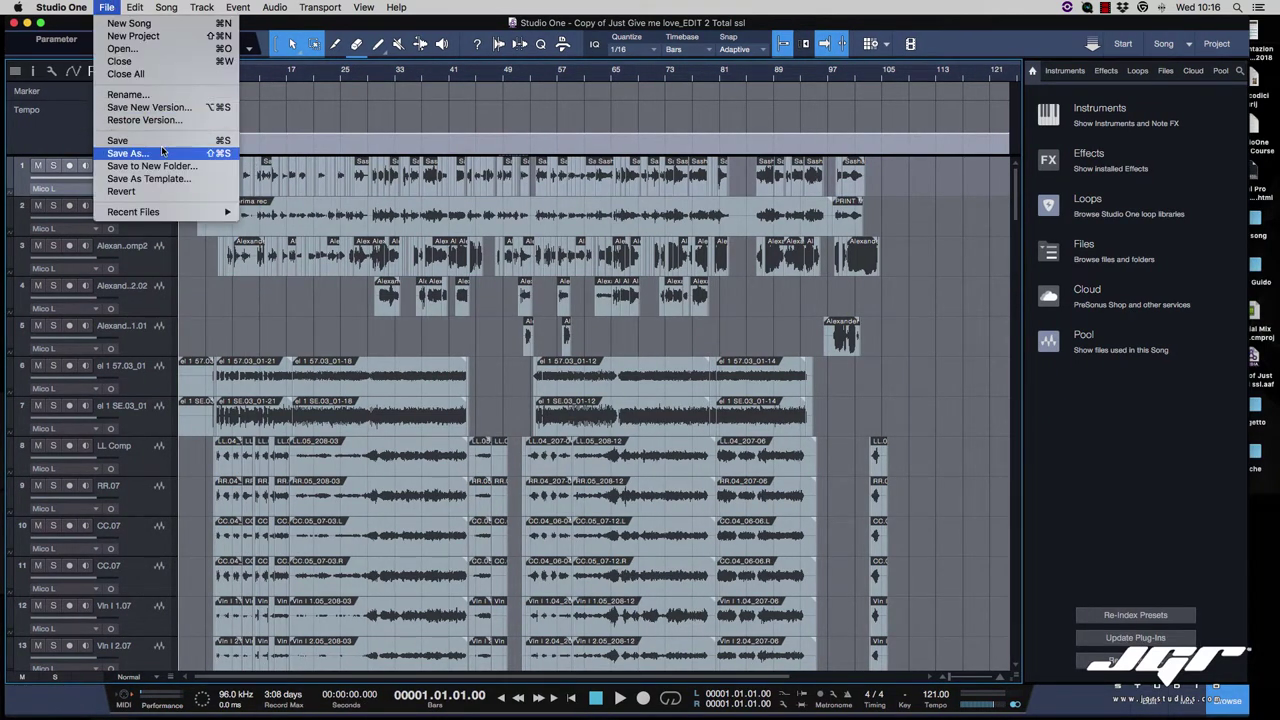
left_click(163, 151)
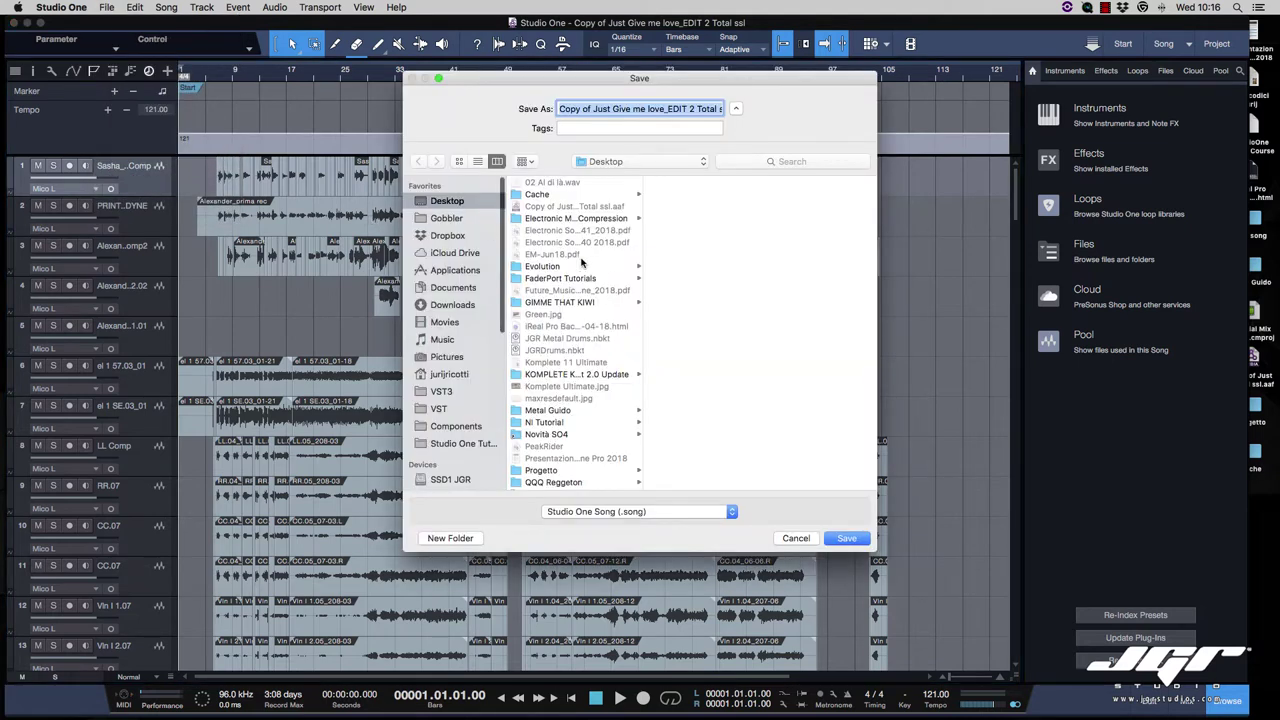
left_click(452, 539)
type("Progetto SO4")
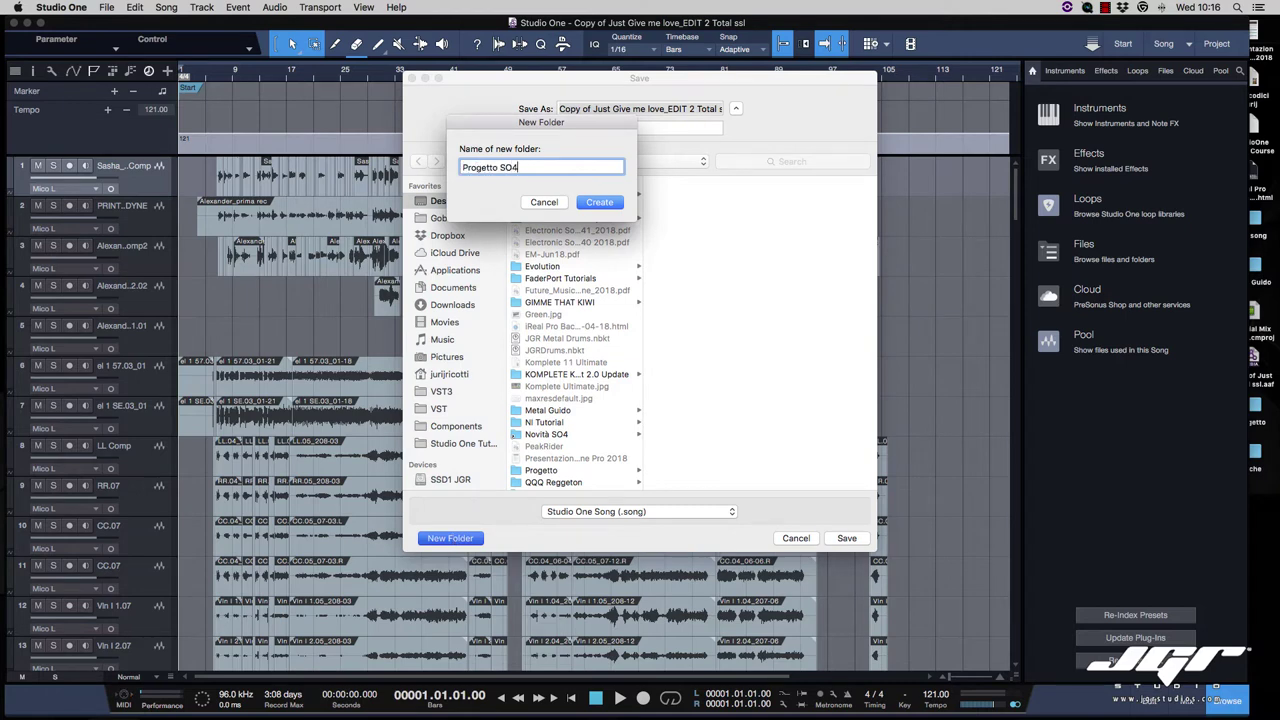
key("Return")
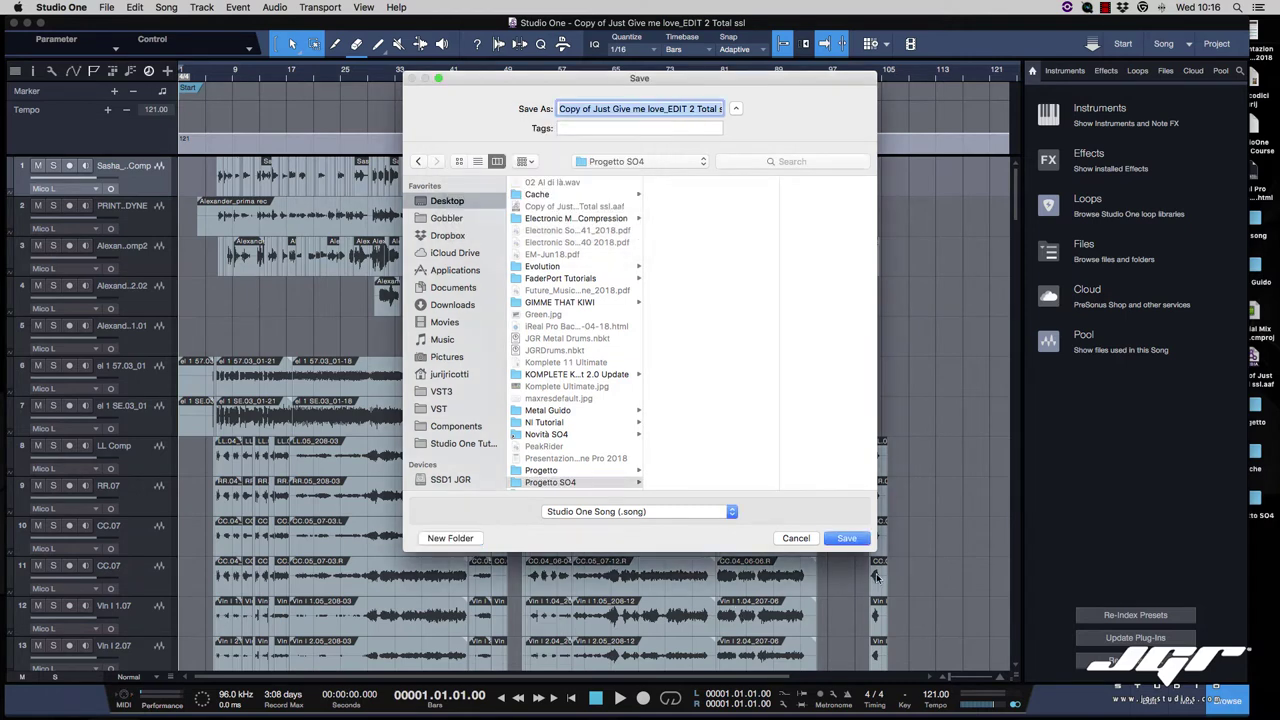
left_click(832, 545)
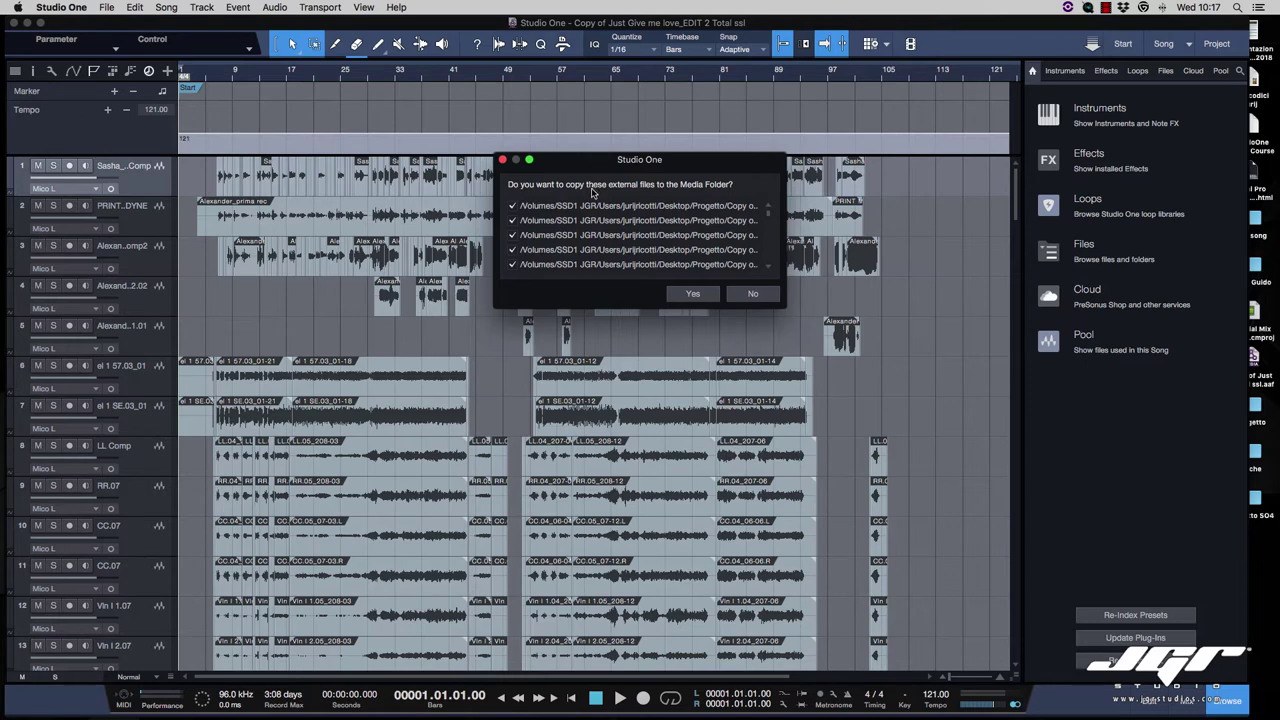
left_click(694, 294)
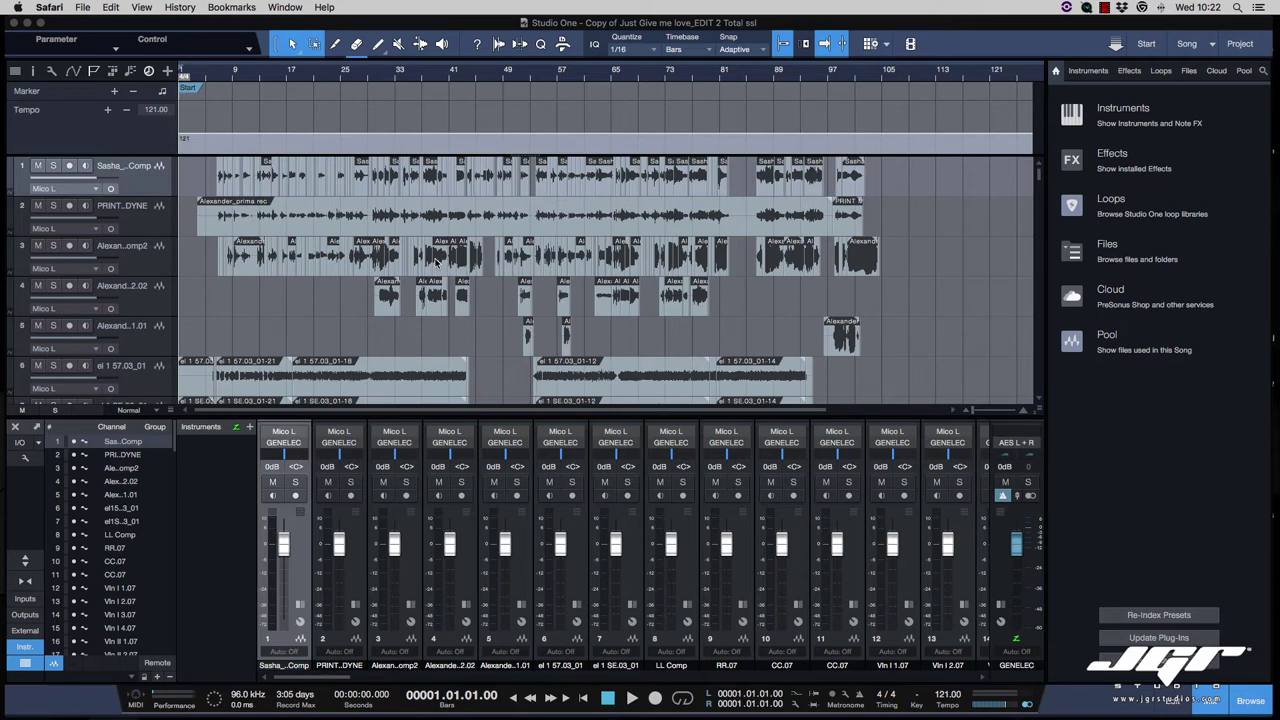
key("super+Tab")
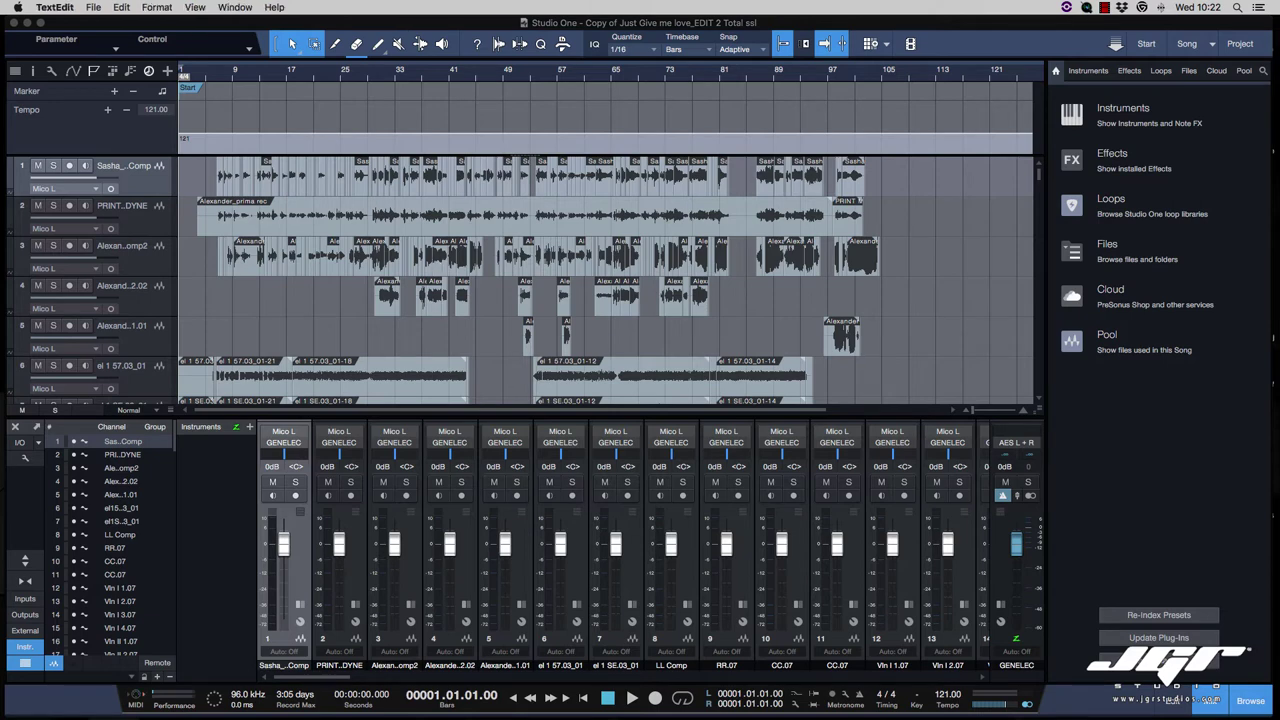